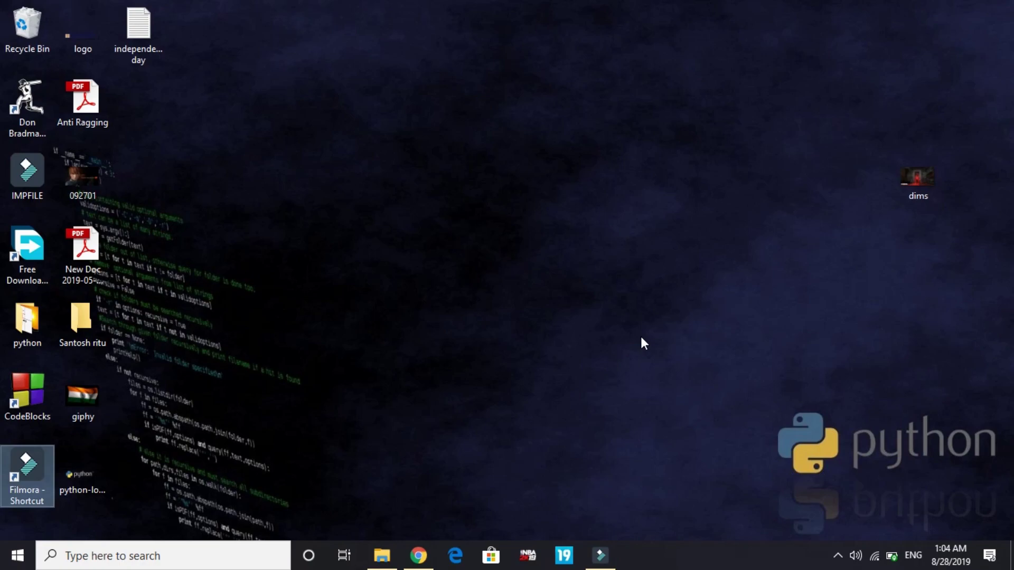
# Step: Restore the Chrome forum thread on the PC launch failure and briefly highlight part of its title
pyautogui.click(418, 555)
pyautogui.scroll(3, 364, 90)
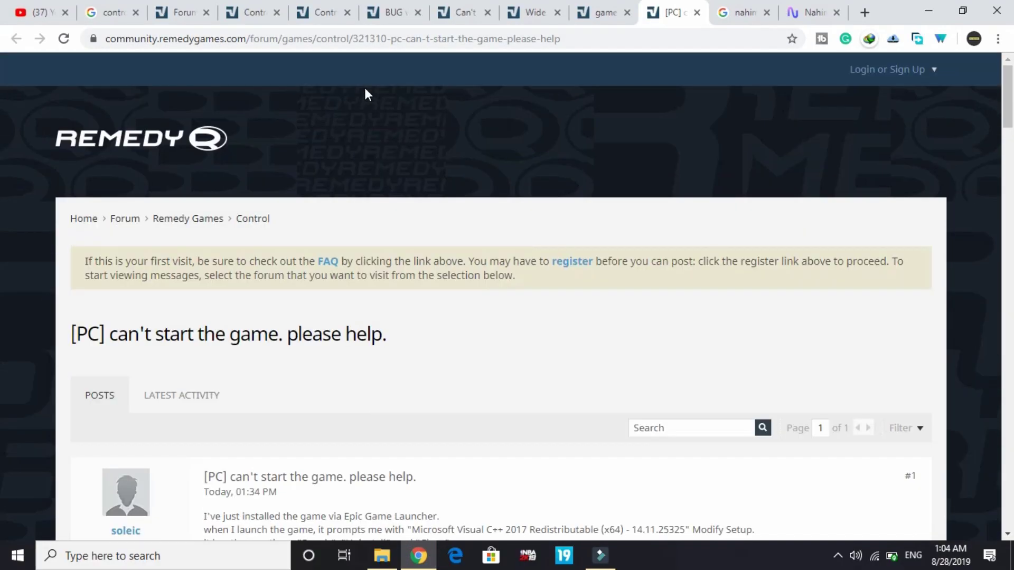
pyautogui.moveTo(114, 348); pyautogui.dragTo(313, 331)
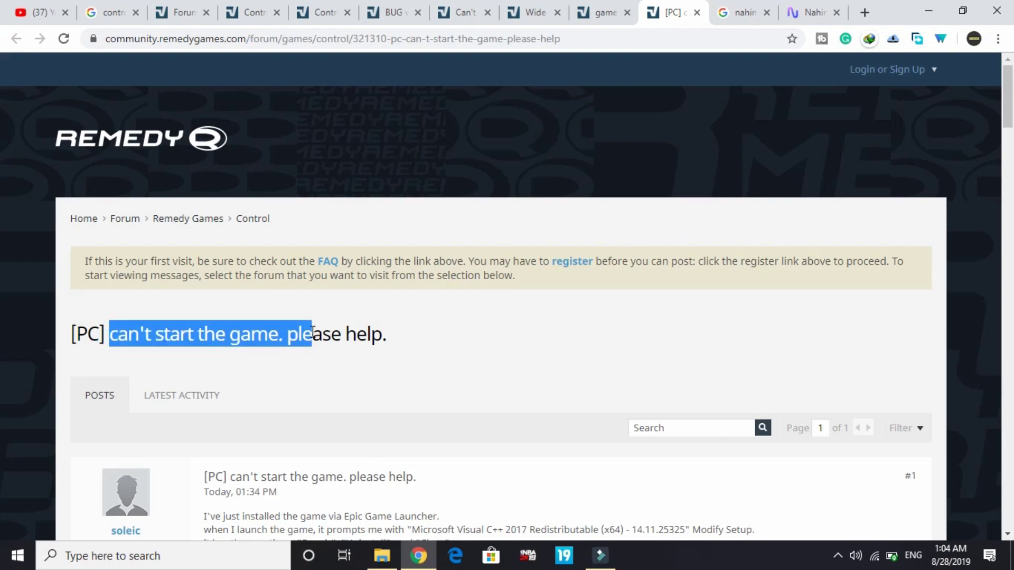
pyautogui.click(409, 414)
pyautogui.scroll(-3, 417, 354)
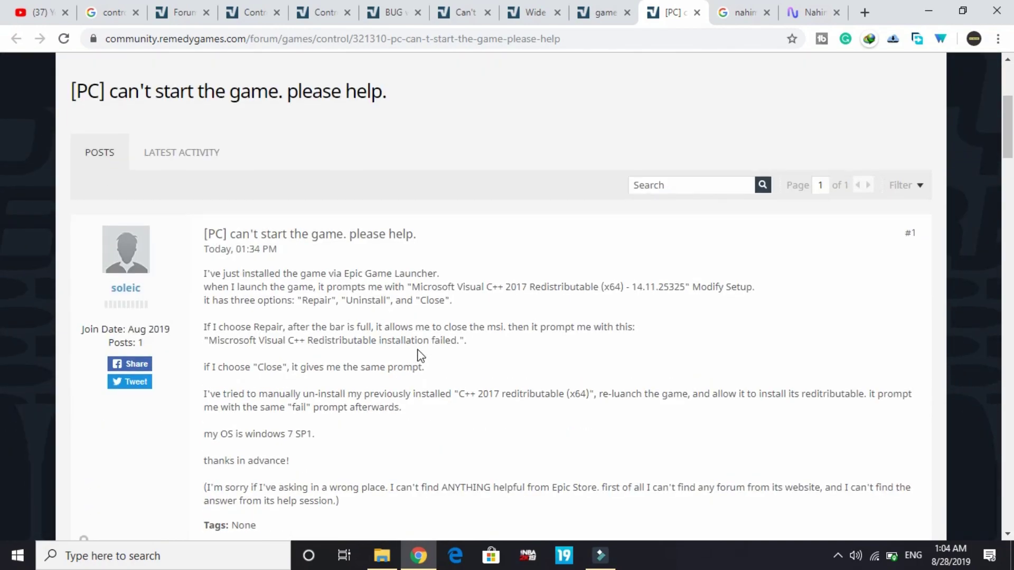
pyautogui.scroll(-2, 427, 220)
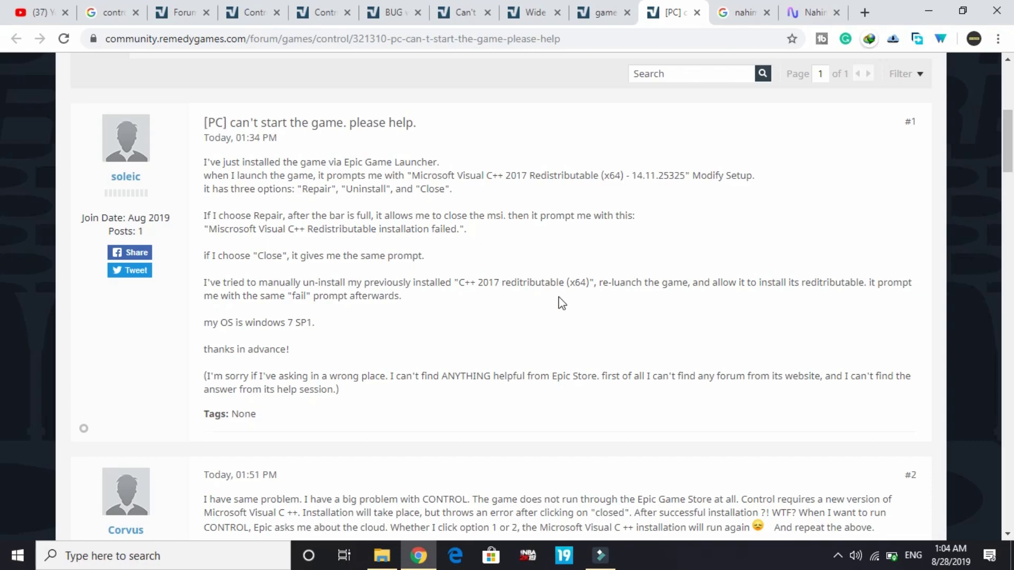
pyautogui.scroll(-2, 559, 302)
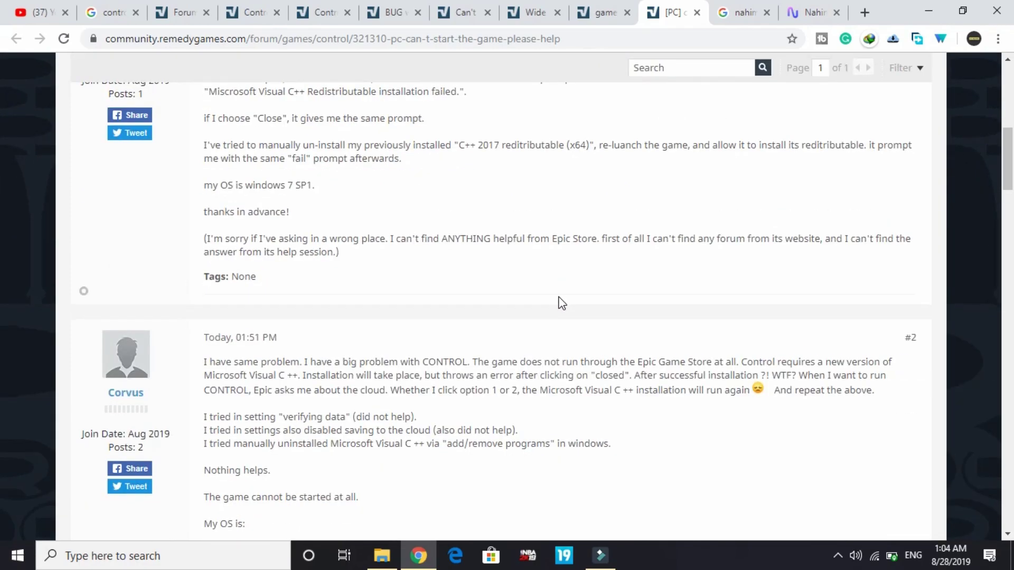
pyautogui.scroll(-2, 559, 304)
pyautogui.scroll(-10, 559, 303)
pyautogui.scroll(-8, 559, 303)
pyautogui.scroll(9, 559, 303)
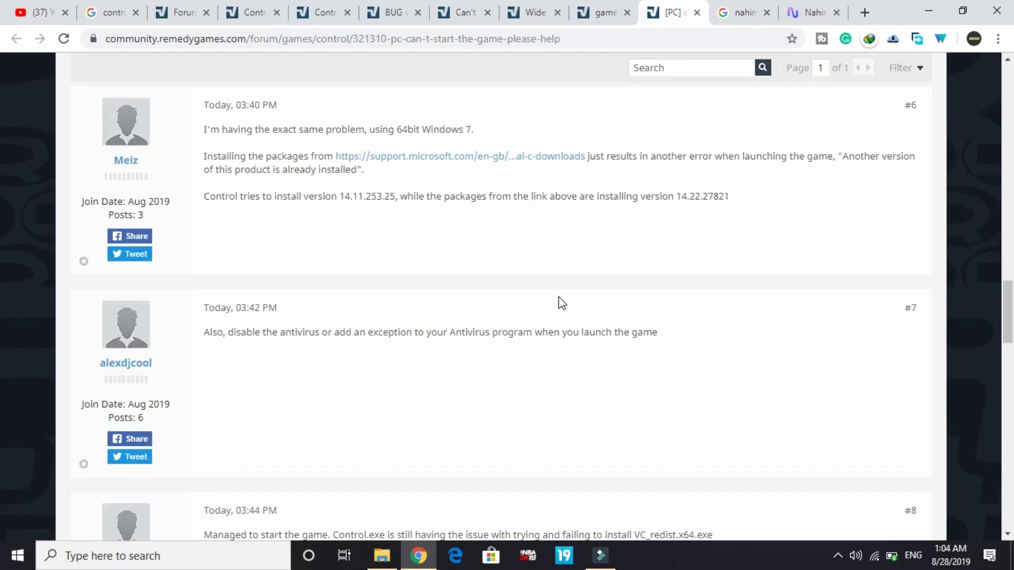
pyautogui.scroll(20, 560, 302)
pyautogui.scroll(-2, 559, 301)
pyautogui.scroll(-2, 560, 301)
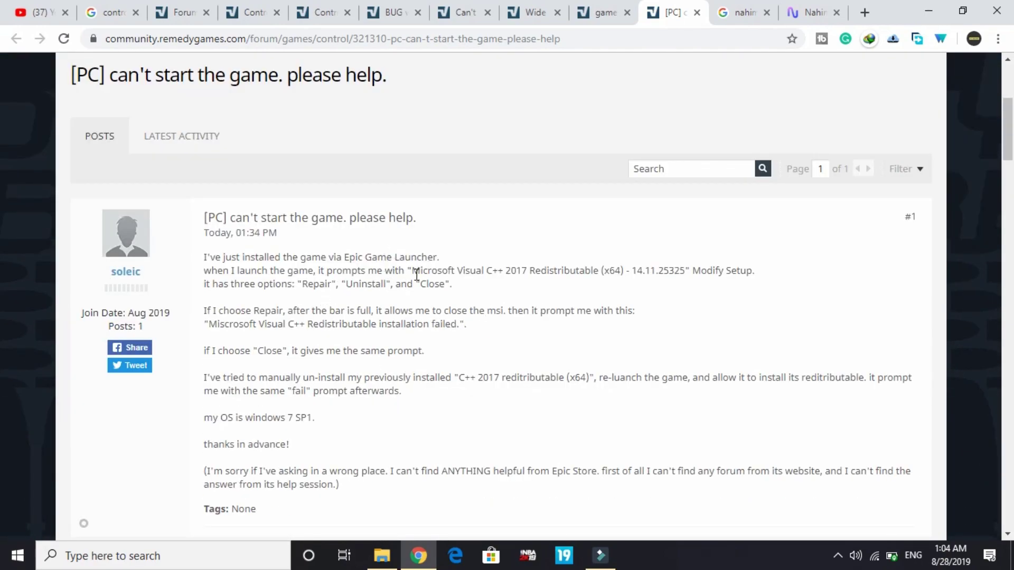
pyautogui.moveTo(419, 270); pyautogui.dragTo(553, 285)
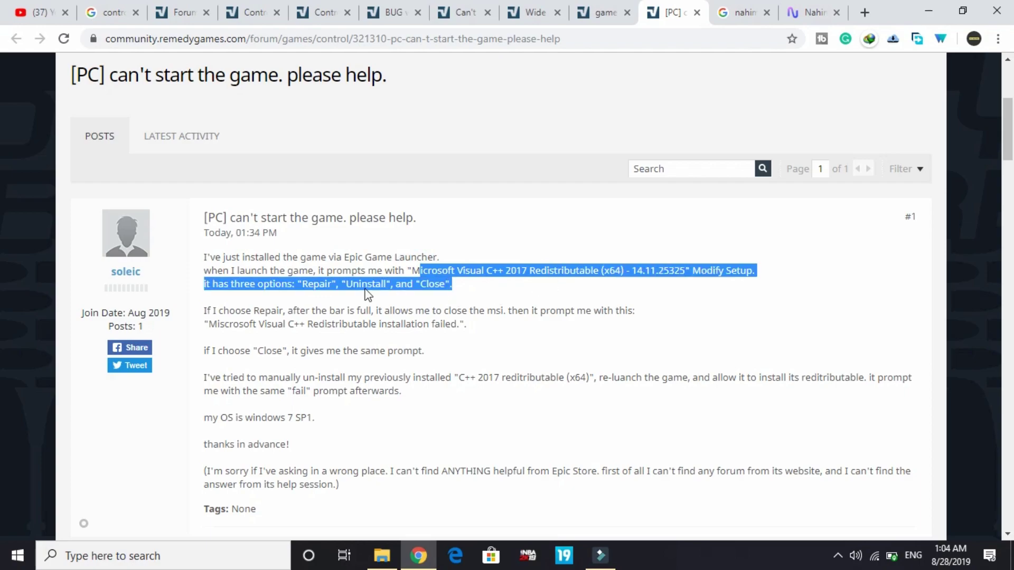
pyautogui.moveTo(301, 283); pyautogui.dragTo(522, 306)
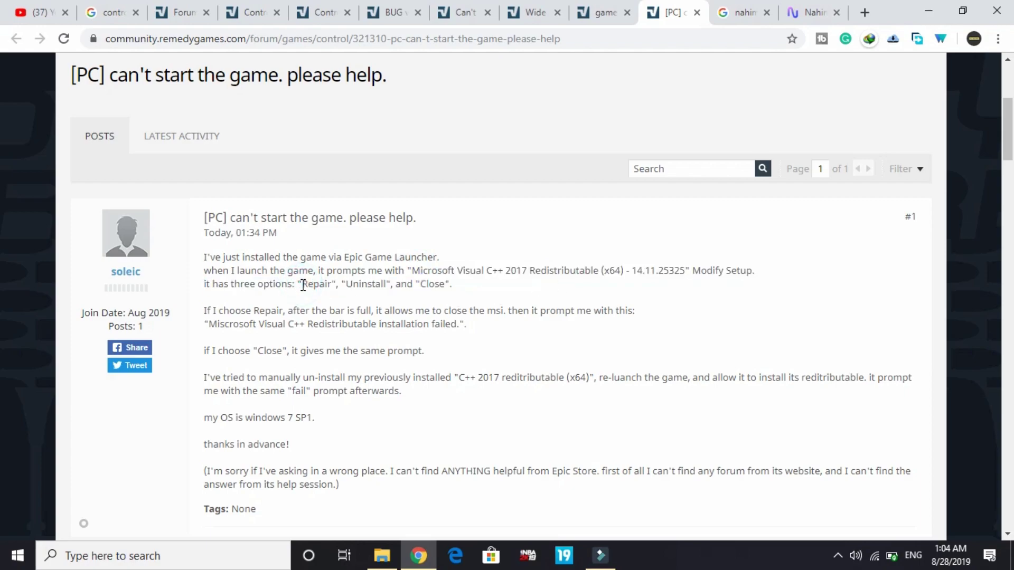
pyautogui.click(508, 299)
pyautogui.moveTo(236, 322); pyautogui.dragTo(525, 378)
pyautogui.click(518, 355)
pyautogui.scroll(-3, 415, 371)
pyautogui.scroll(-2, 414, 367)
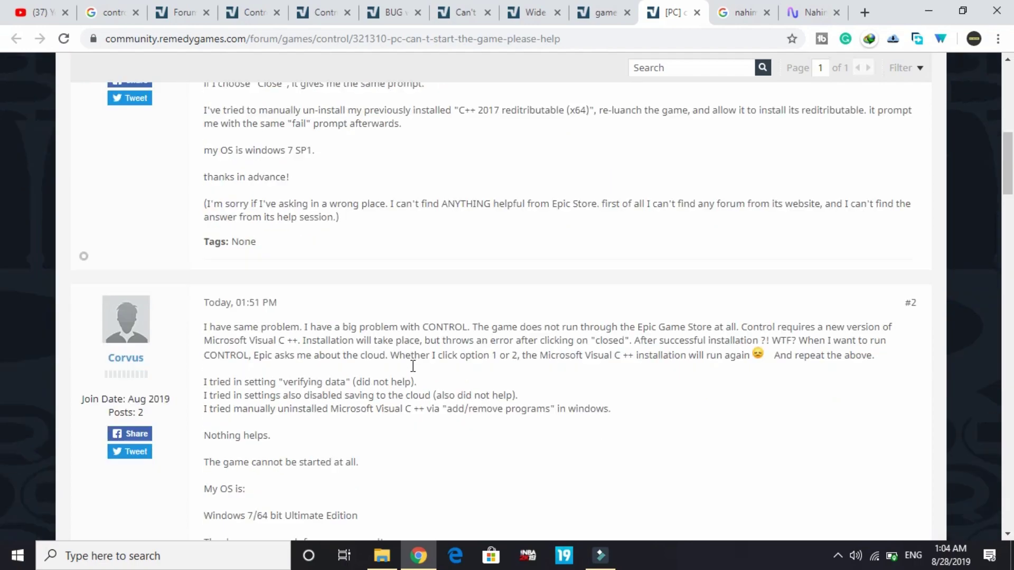
pyautogui.scroll(-3, 414, 368)
pyautogui.scroll(-3, 411, 371)
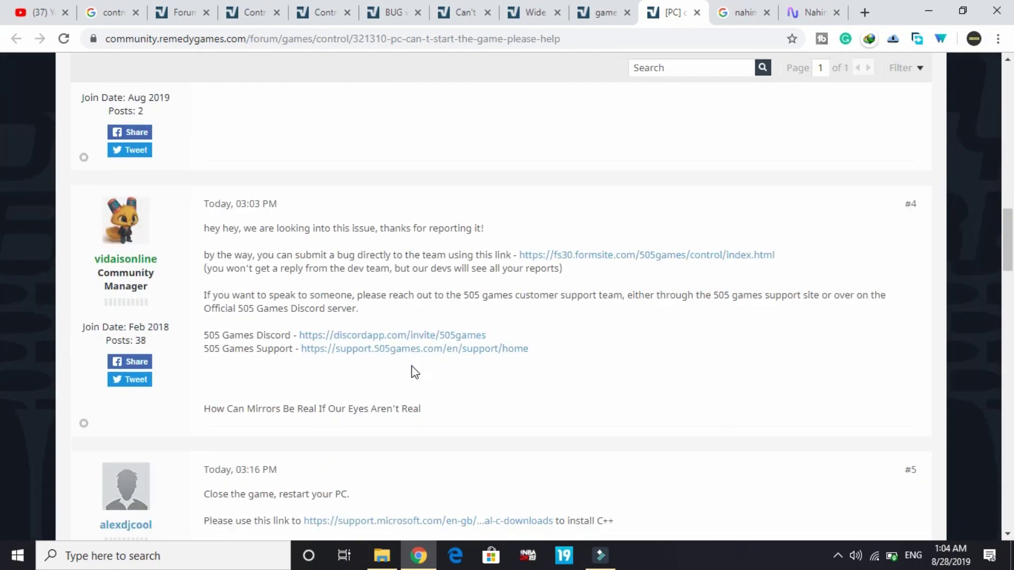
pyautogui.scroll(3, 411, 372)
pyautogui.scroll(3, 411, 372)
pyautogui.scroll(-1, 411, 372)
pyautogui.scroll(-3, 412, 372)
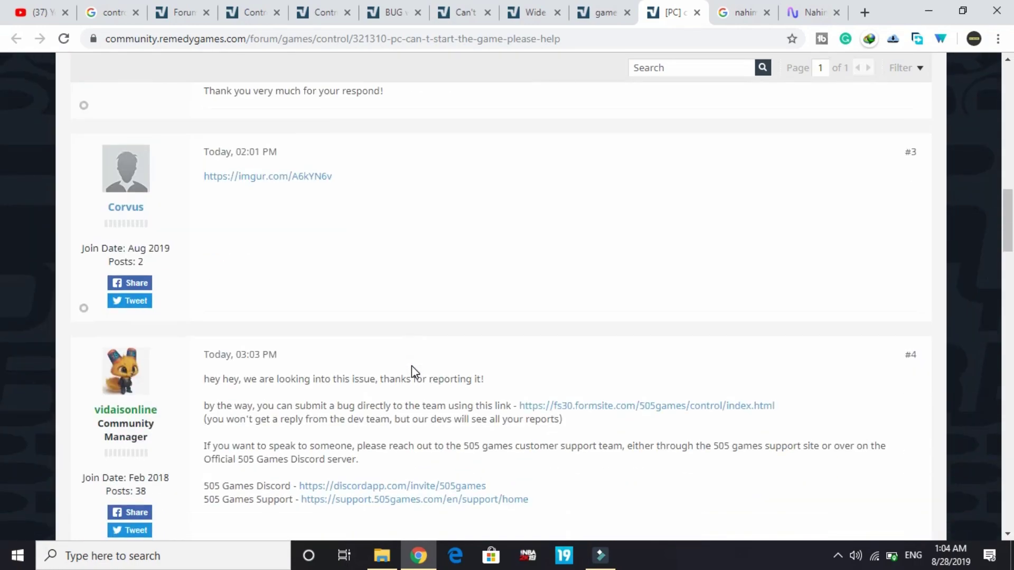
pyautogui.scroll(-2, 411, 372)
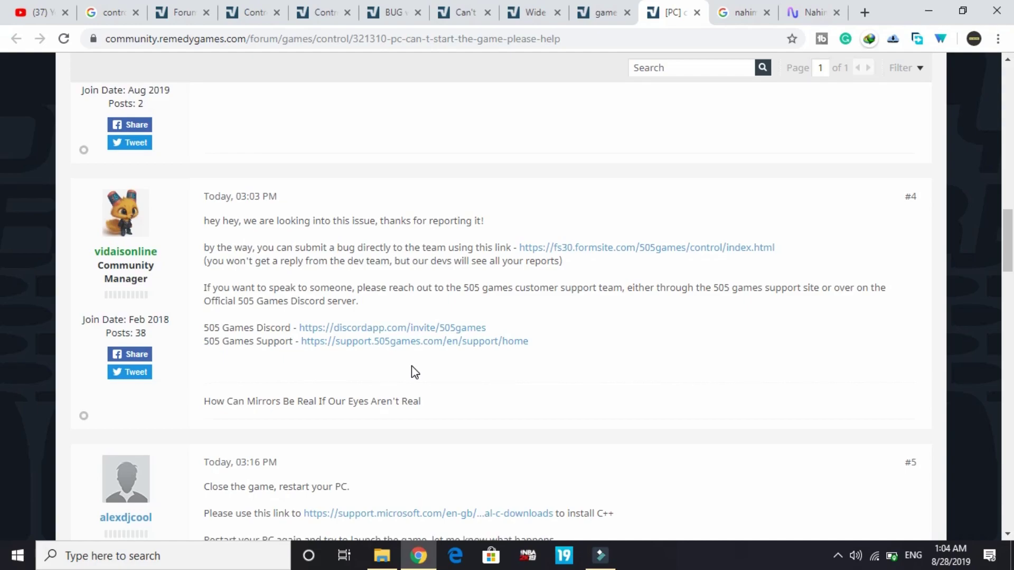
pyautogui.scroll(-2, 411, 372)
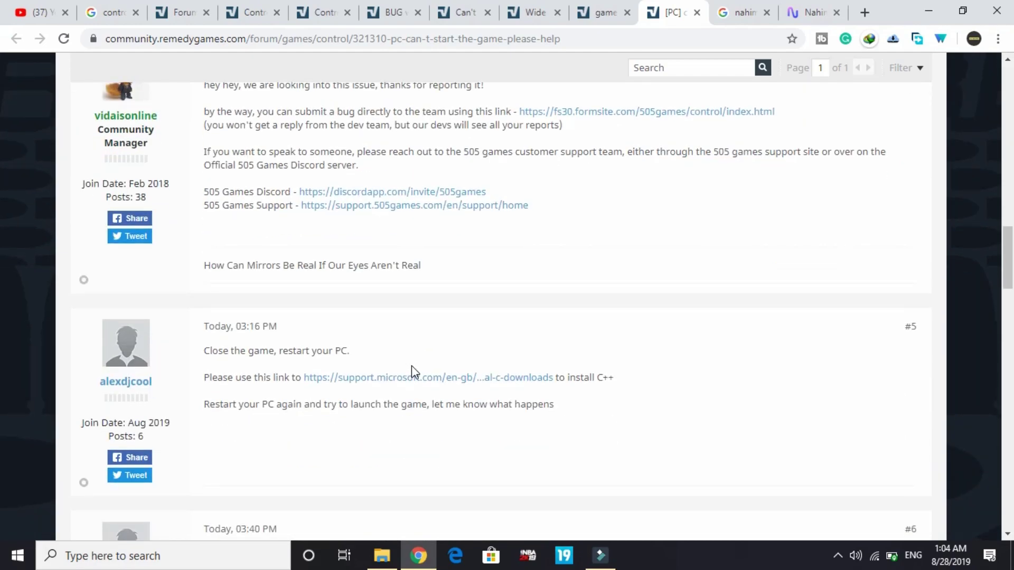
pyautogui.scroll(-2, 411, 367)
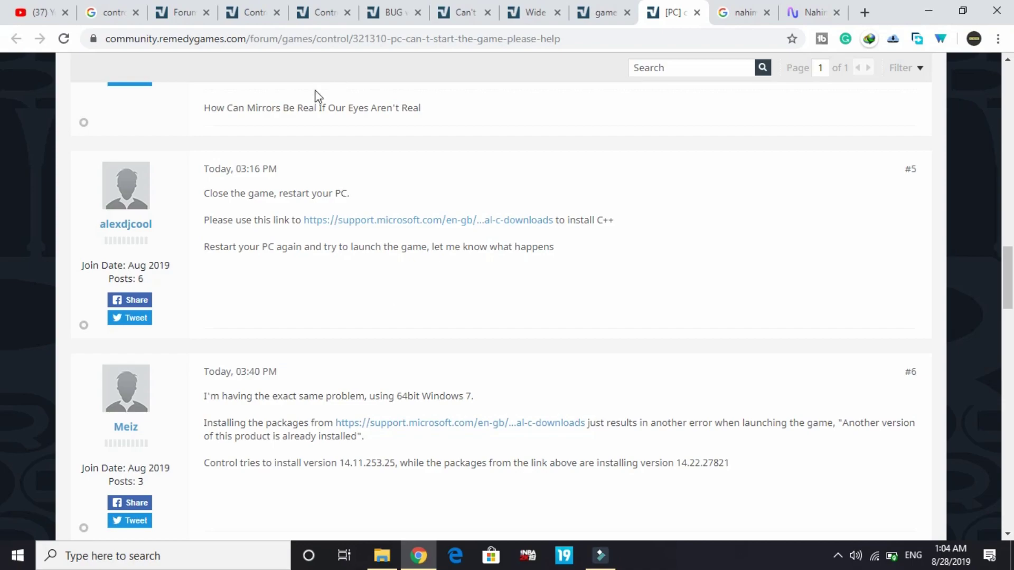
pyautogui.scroll(-3, 245, 301)
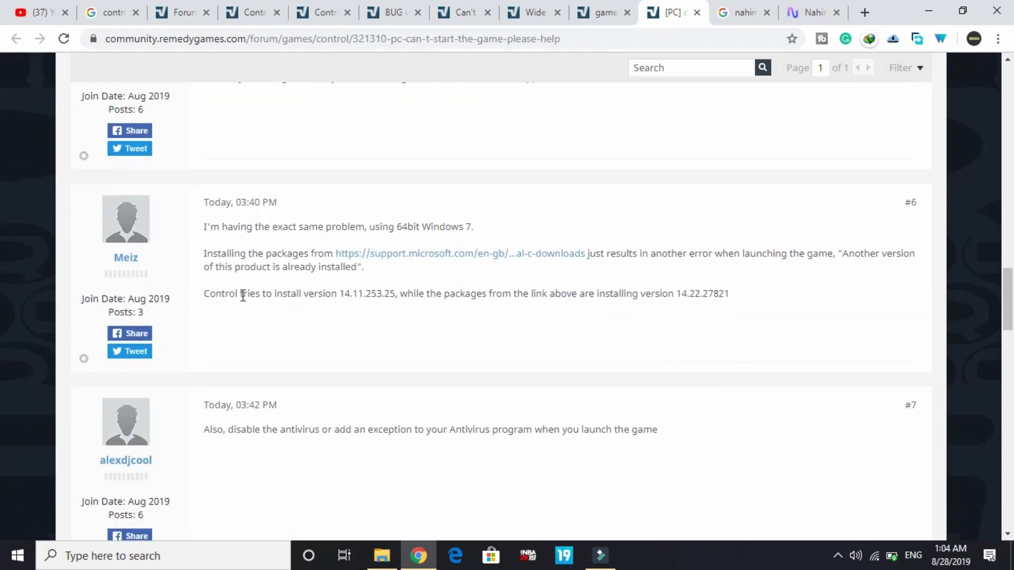
pyautogui.scroll(-3, 245, 301)
pyautogui.scroll(-2, 245, 302)
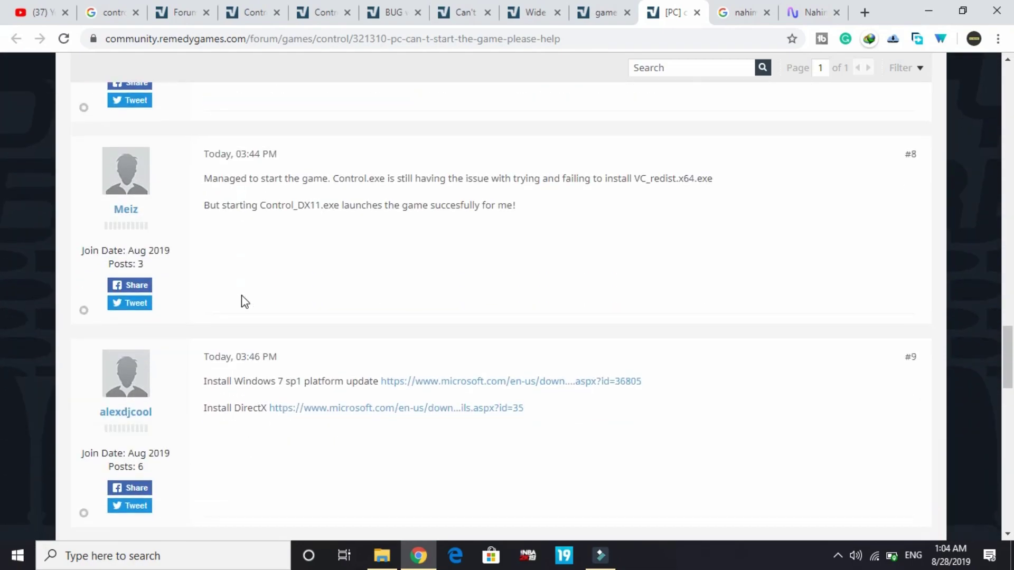
pyautogui.scroll(-2, 244, 301)
pyautogui.scroll(-2, 245, 302)
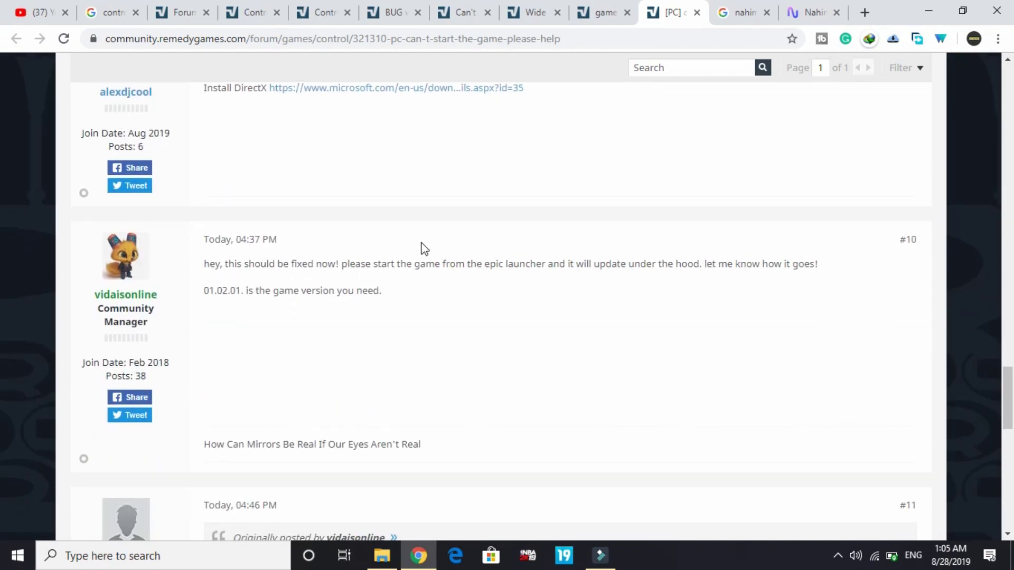
# Step: Highlight the start-from-launcher fix and the required game version line in the moderator's posts
pyautogui.moveTo(340, 265); pyautogui.dragTo(703, 267)
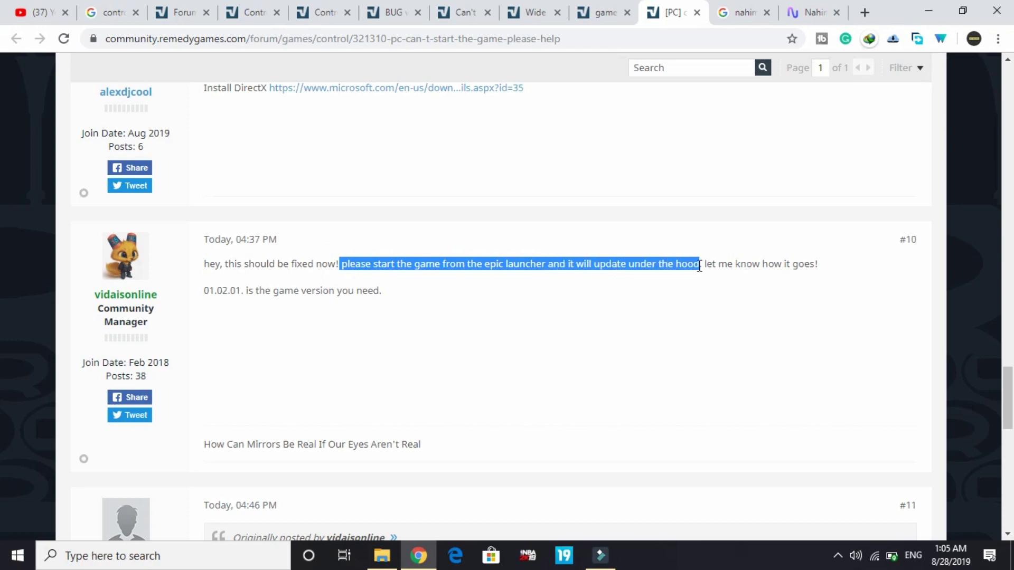
pyautogui.click(490, 331)
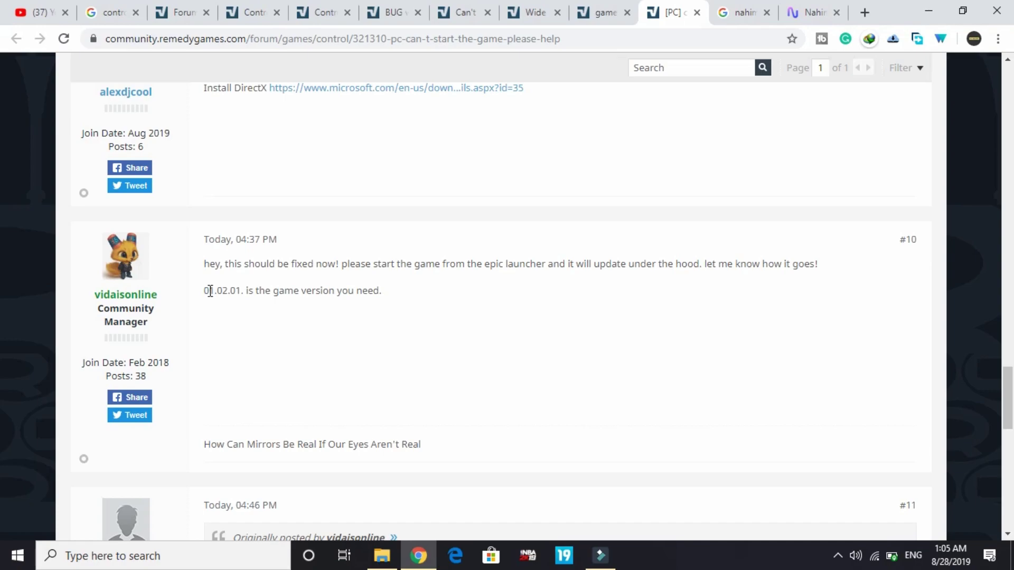
pyautogui.moveTo(209, 291); pyautogui.dragTo(427, 292)
pyautogui.click(428, 292)
pyautogui.scroll(-2, 428, 293)
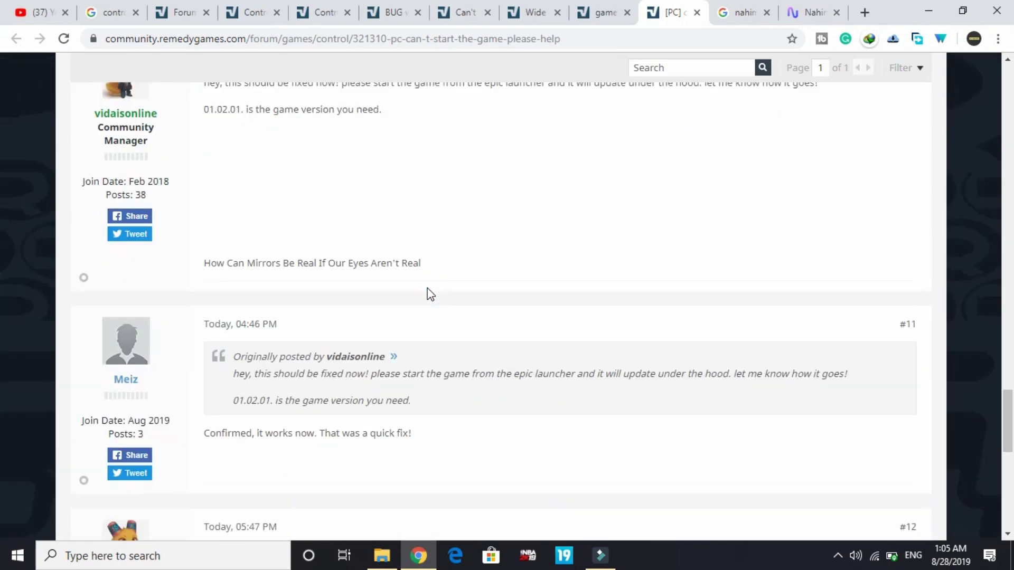
pyautogui.scroll(-2, 427, 295)
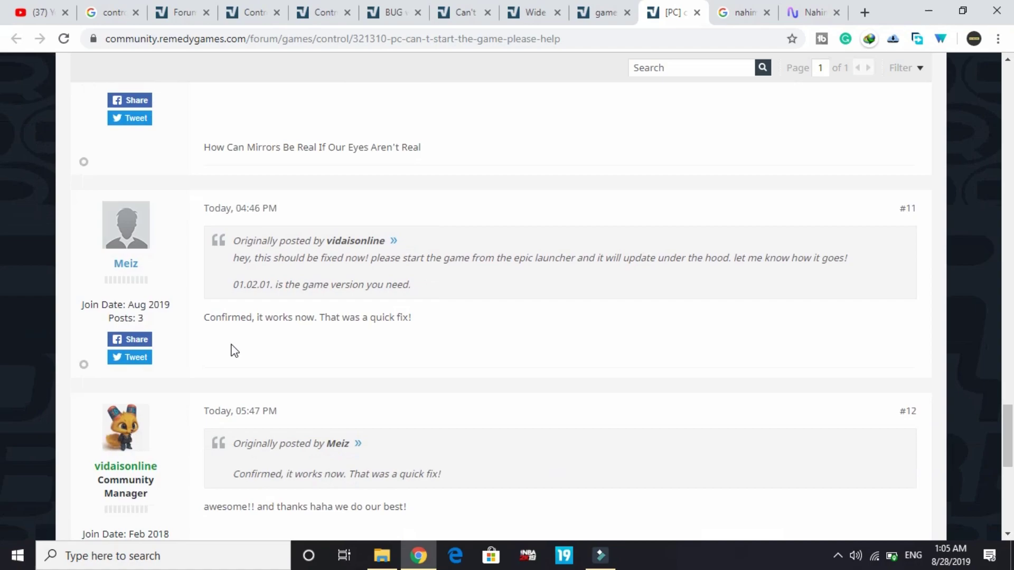
# Step: Highlight the confirmation reply, then select 'the epic launcher and it will update under the hood' in post #10
pyautogui.moveTo(206, 322); pyautogui.dragTo(462, 341)
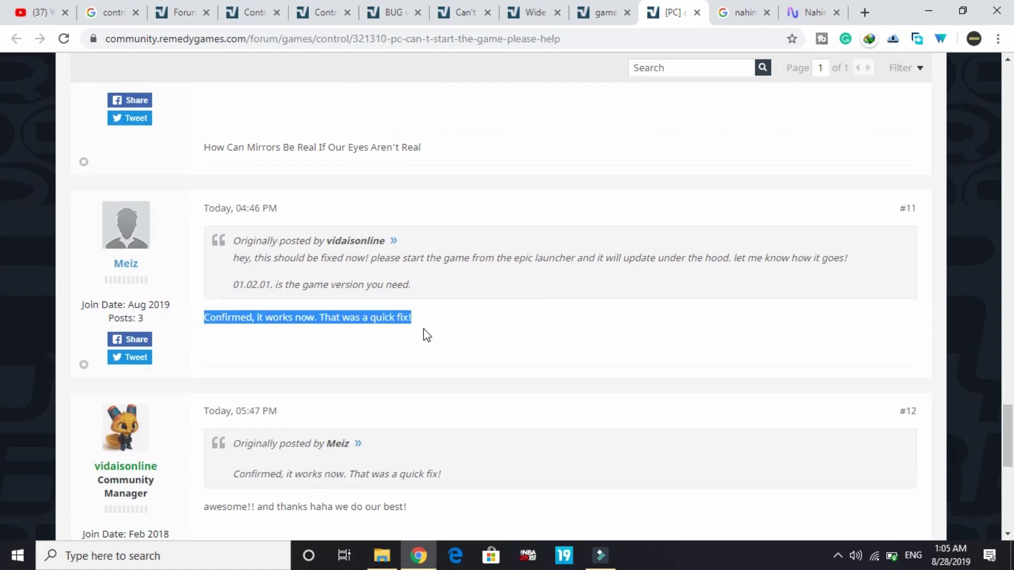
pyautogui.click(422, 304)
pyautogui.scroll(-2, 422, 305)
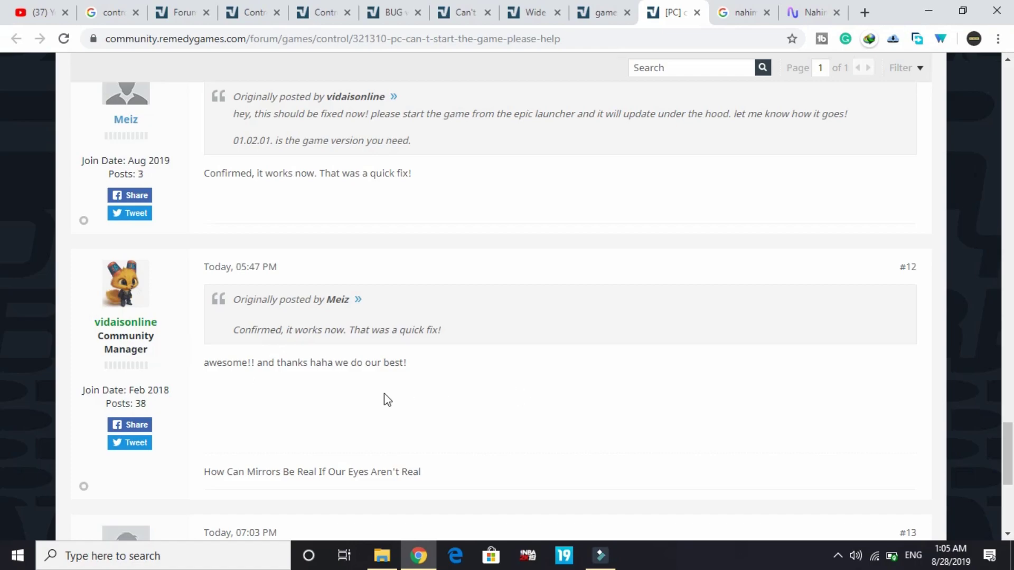
pyautogui.moveTo(452, 351); pyautogui.dragTo(235, 382)
pyautogui.click(235, 383)
pyautogui.scroll(7, 621, 300)
pyautogui.scroll(4, 620, 300)
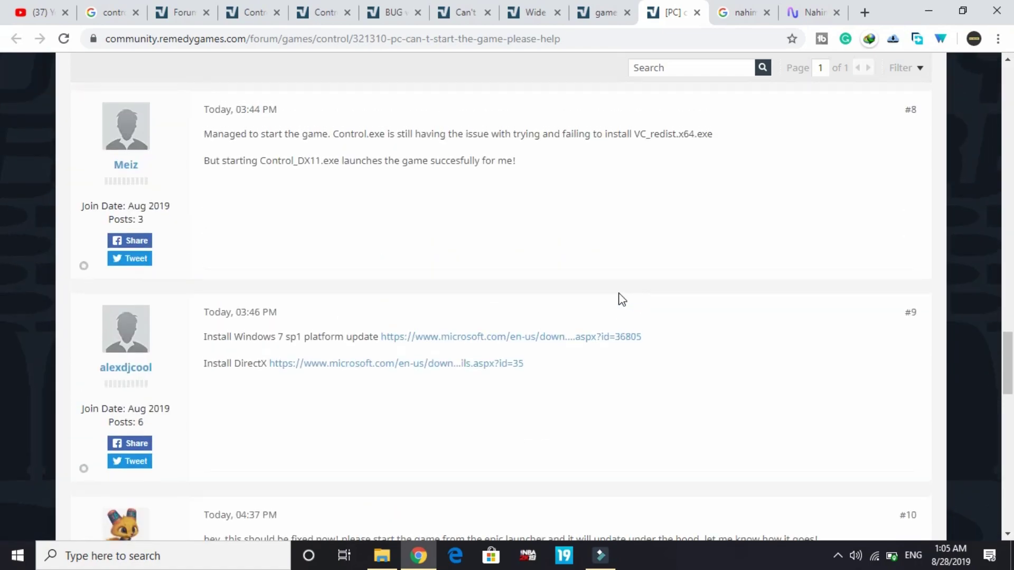
pyautogui.scroll(2, 683, 123)
pyautogui.scroll(3, 534, 250)
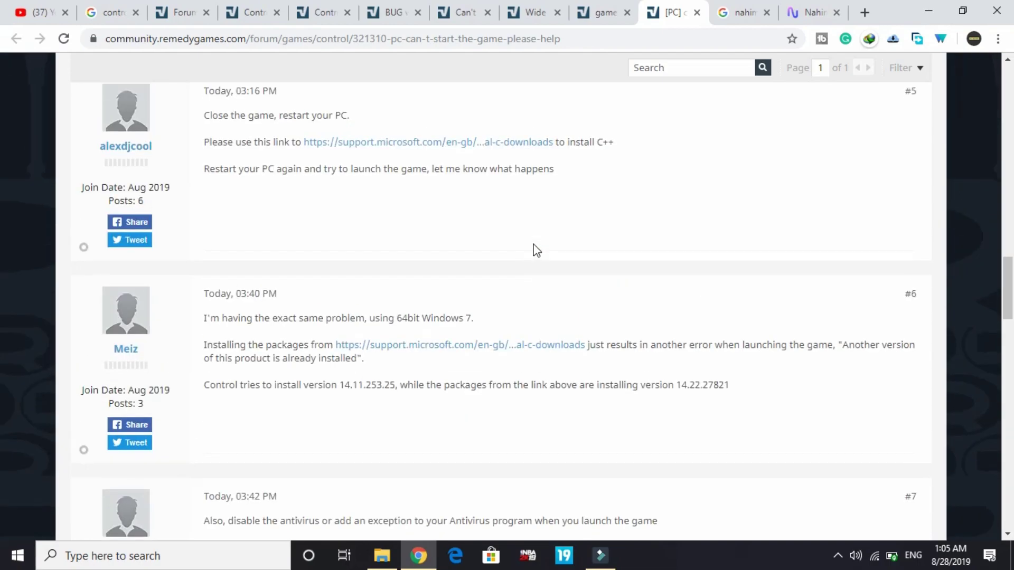
pyautogui.scroll(1, 533, 251)
pyautogui.scroll(-6, 533, 251)
pyautogui.scroll(-4, 533, 251)
pyautogui.scroll(-2, 533, 251)
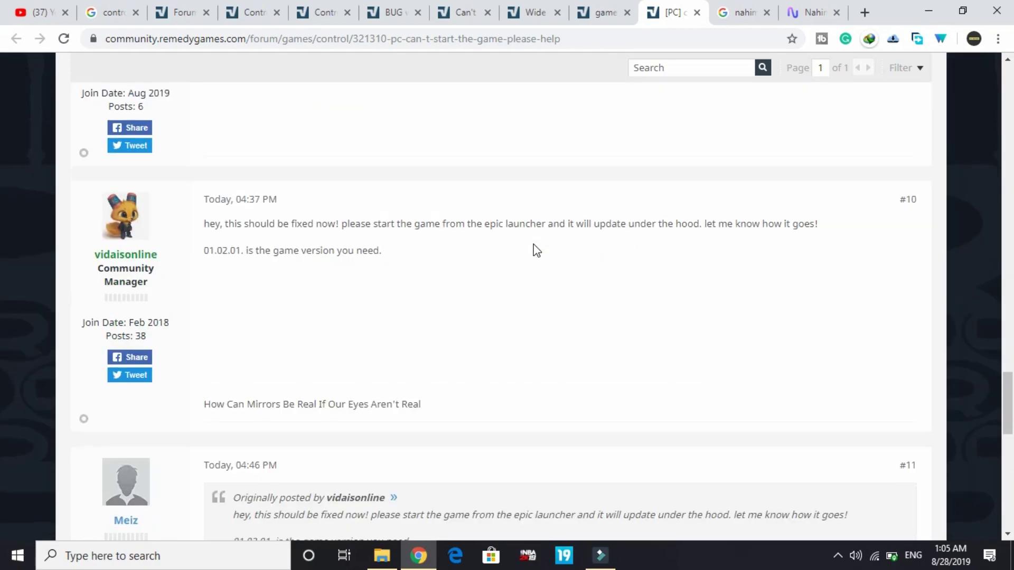
pyautogui.moveTo(200, 223)
pyautogui.mouseDown()
pyautogui.moveTo(465, 223)
pyautogui.moveTo(537, 280)
pyautogui.mouseUp()
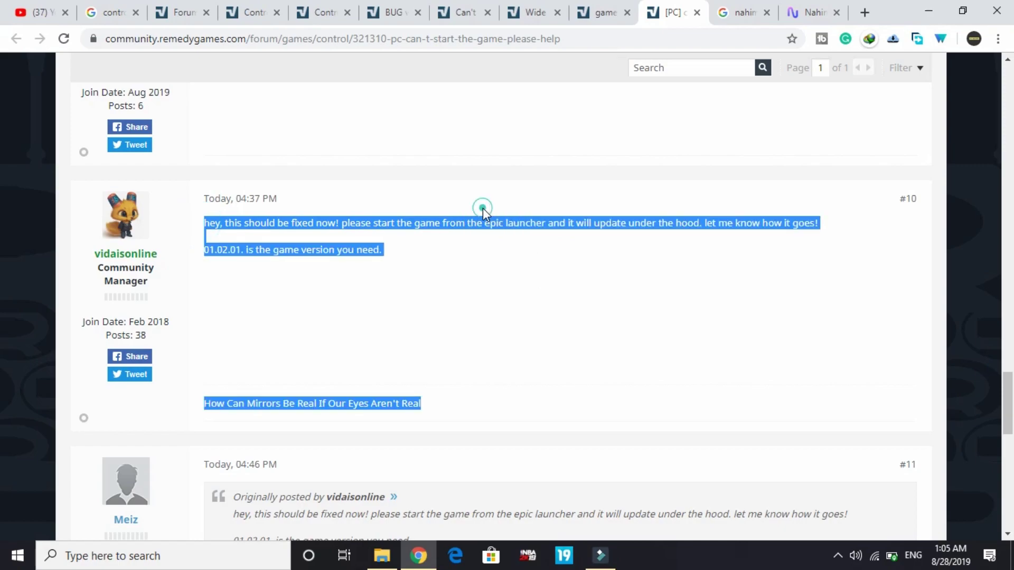
pyautogui.moveTo(477, 223)
pyautogui.mouseDown()
pyautogui.moveTo(613, 220)
pyautogui.moveTo(671, 240)
pyautogui.moveTo(667, 228)
pyautogui.moveTo(702, 219)
pyautogui.mouseUp()
pyautogui.scroll(1, 705, 219)
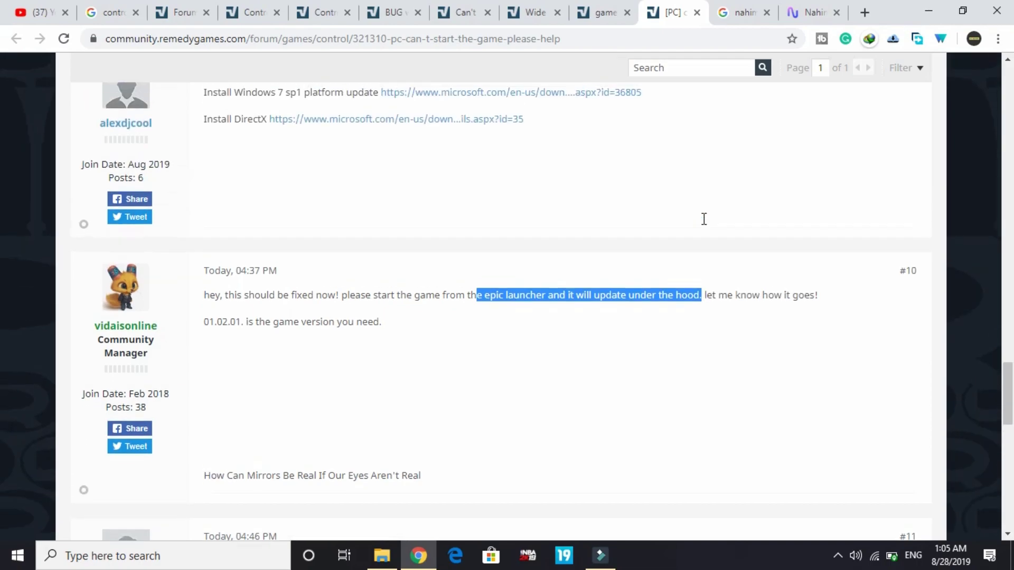
pyautogui.scroll(3, 703, 225)
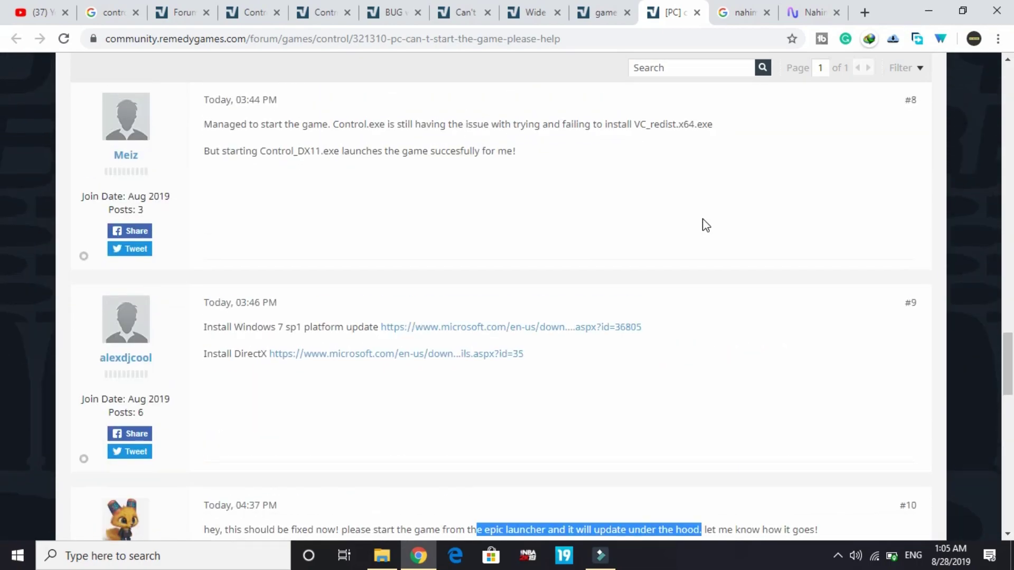
pyautogui.scroll(3, 702, 225)
pyautogui.scroll(3, 222, 248)
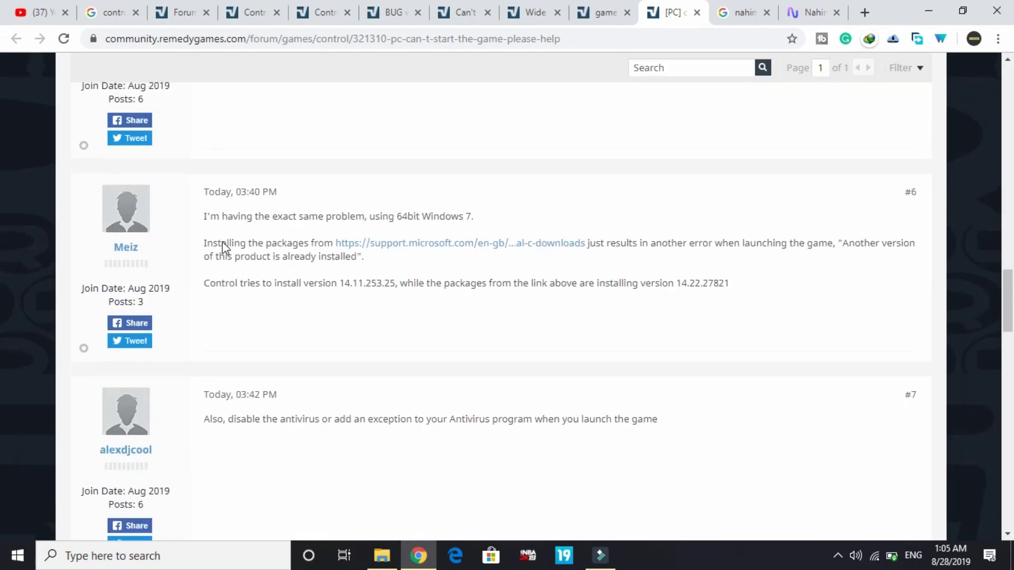
pyautogui.scroll(4, 221, 244)
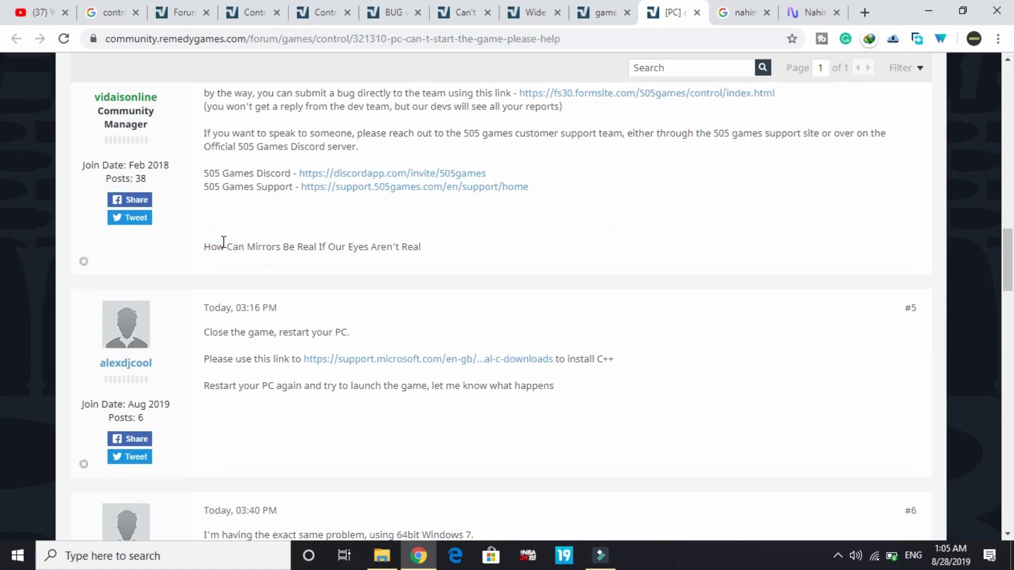
pyautogui.scroll(2, 223, 242)
pyautogui.scroll(-2, 223, 242)
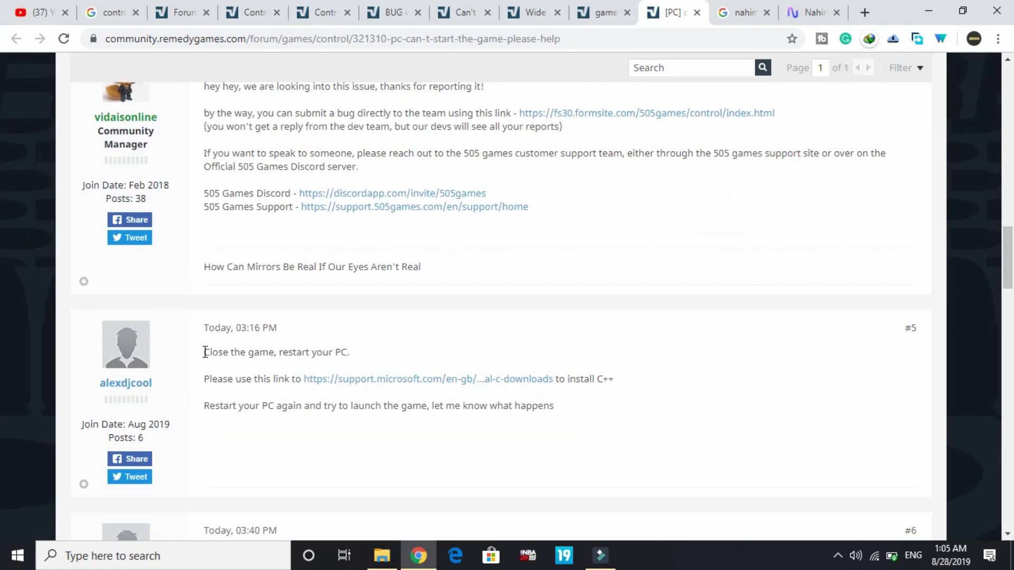
pyautogui.moveTo(204, 352); pyautogui.dragTo(359, 352)
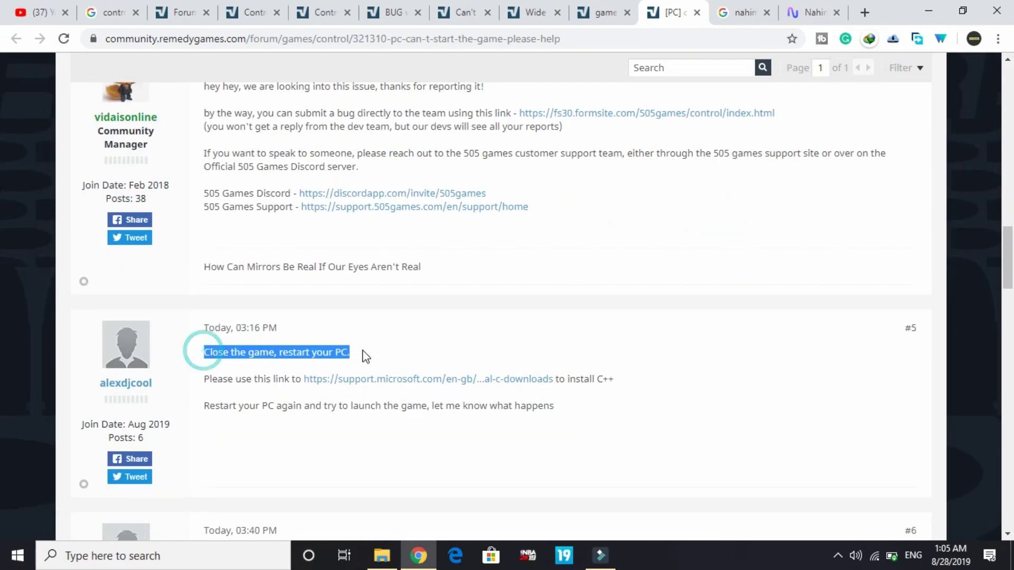
pyautogui.click(281, 380)
pyautogui.moveTo(204, 379); pyautogui.dragTo(655, 380)
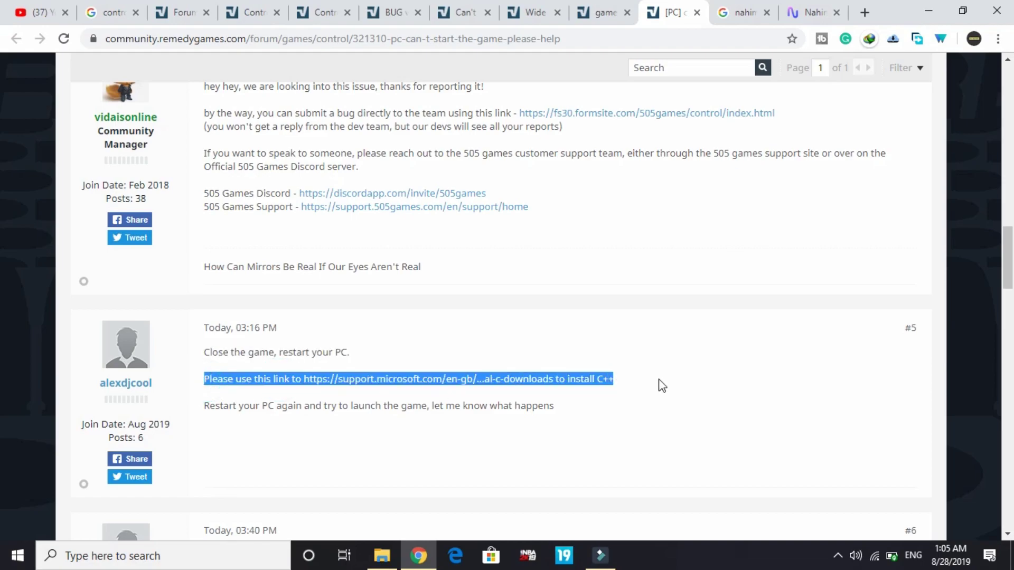
pyautogui.click(654, 379)
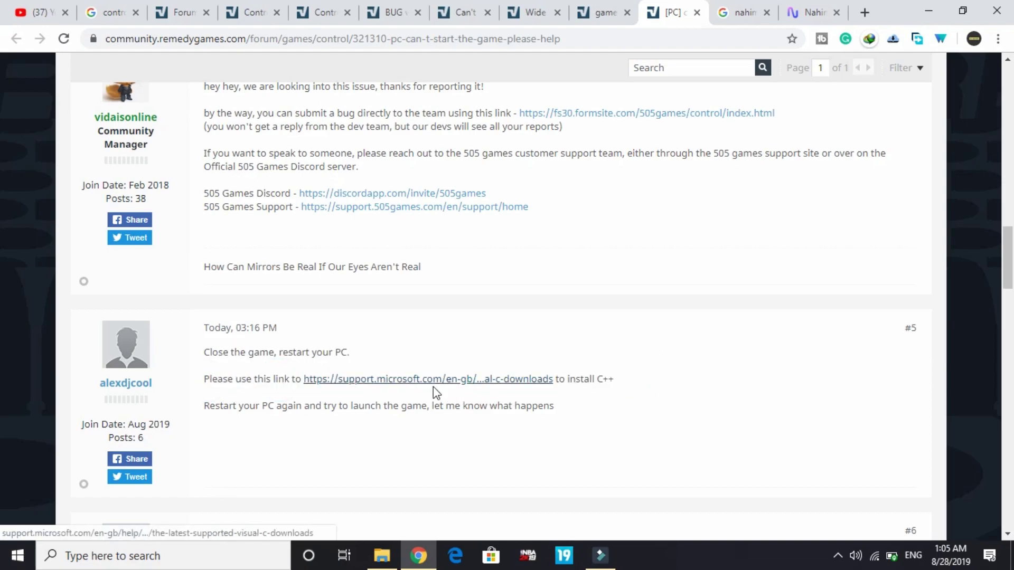
pyautogui.click(273, 408)
pyautogui.moveTo(215, 409); pyautogui.dragTo(450, 421)
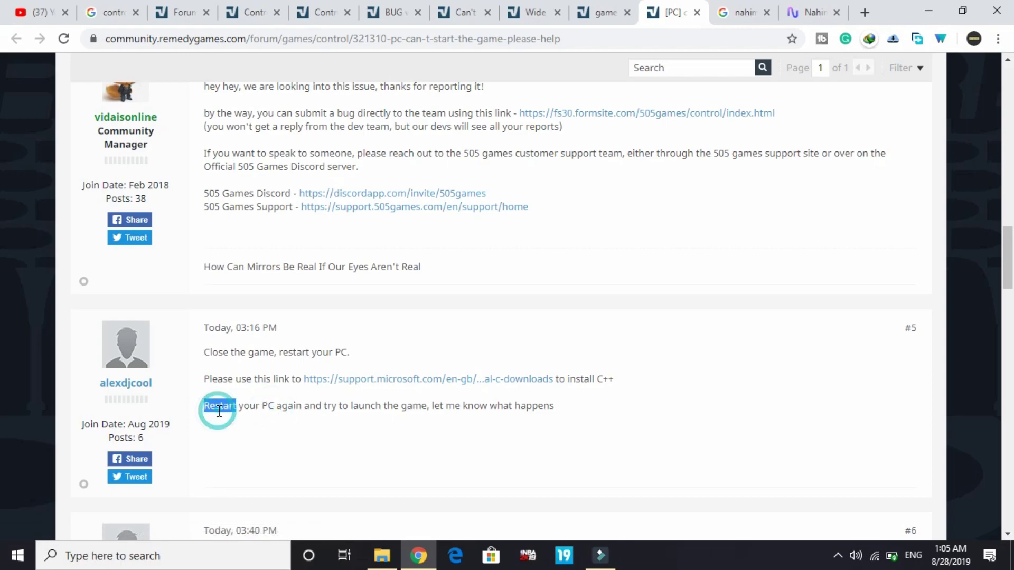
pyautogui.click(456, 418)
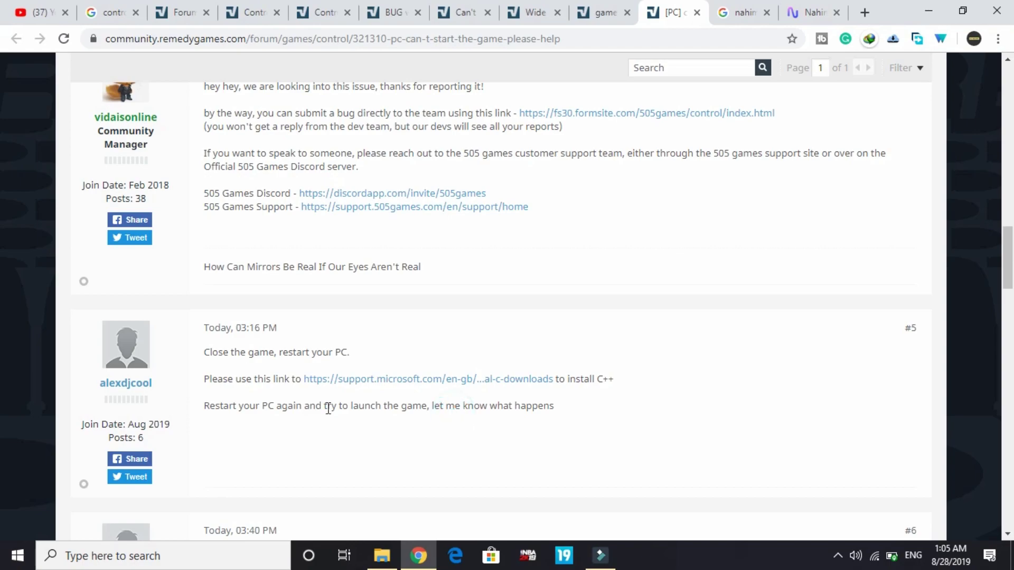